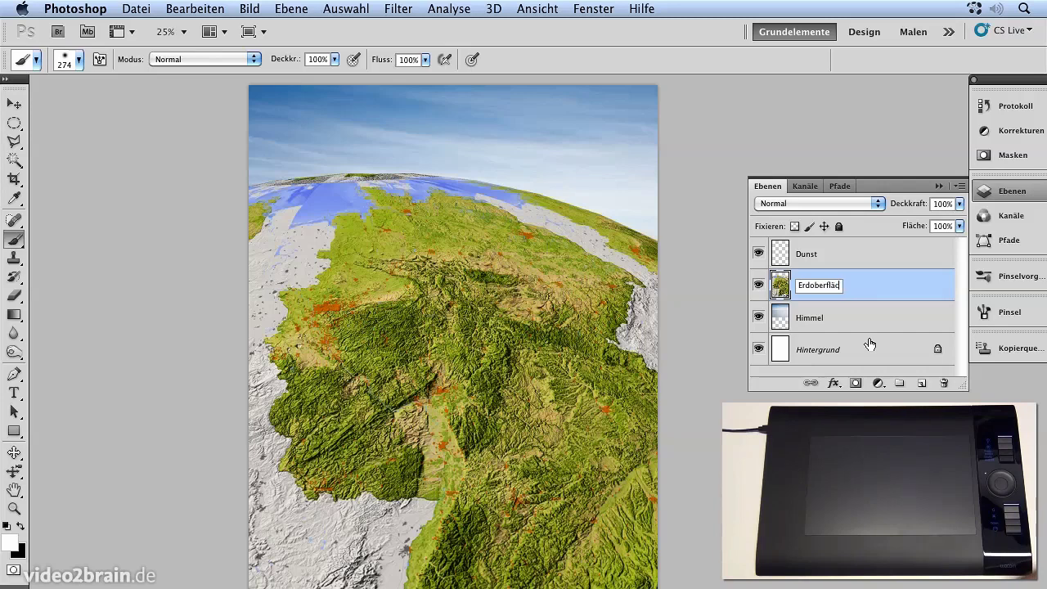
Finish naming the earth surface layer "Erdoberfläche" and make the Dunst layer active
key("Return")
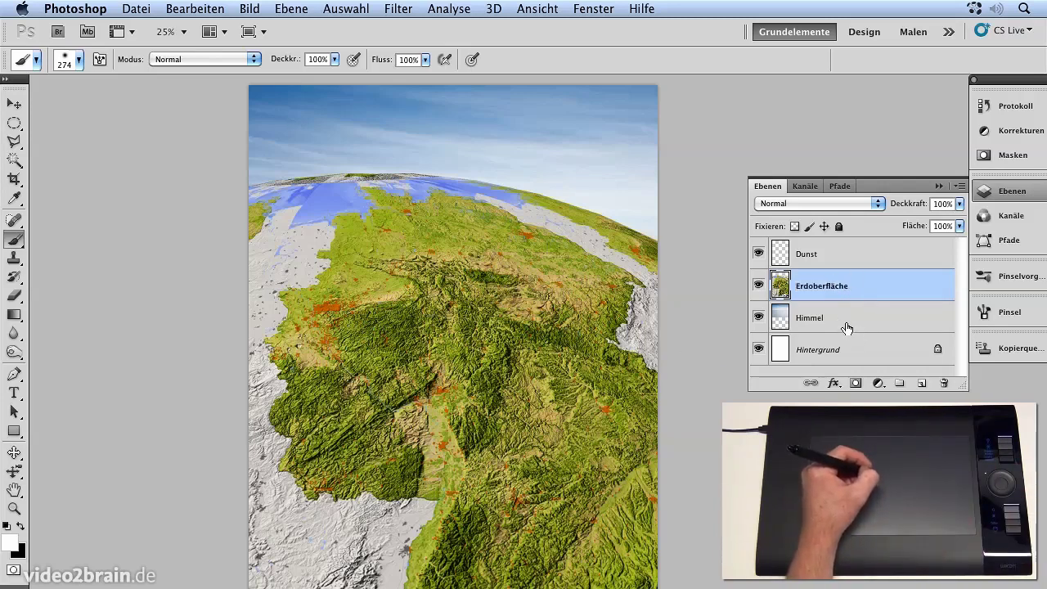
left_click(842, 256)
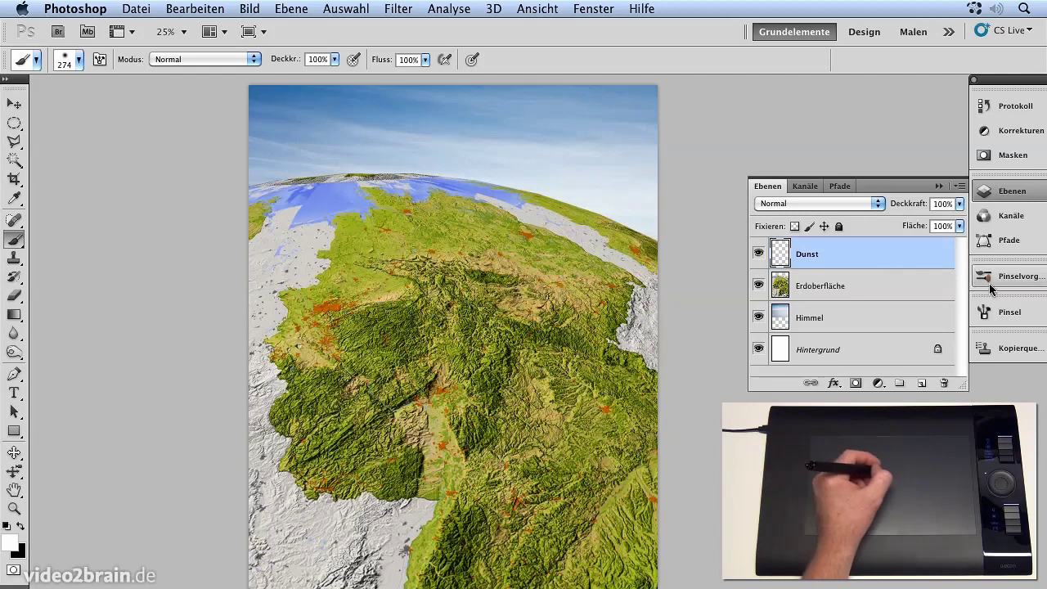
Open the detailed brush settings beside the relief map and set the brush opacity to 10%
left_click(1001, 311)
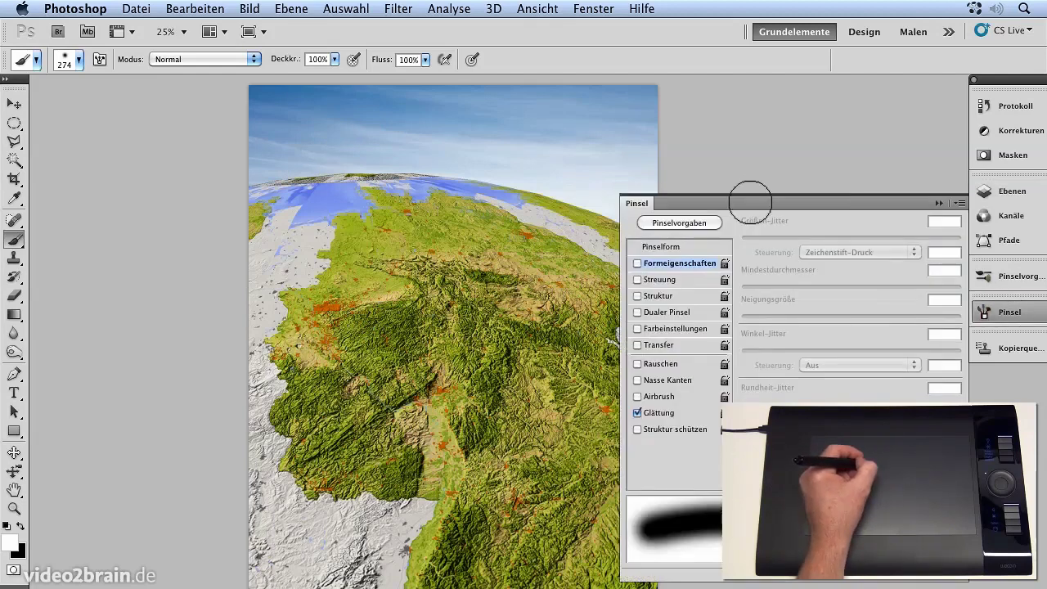
left_click_drag(744, 201, 511, 115)
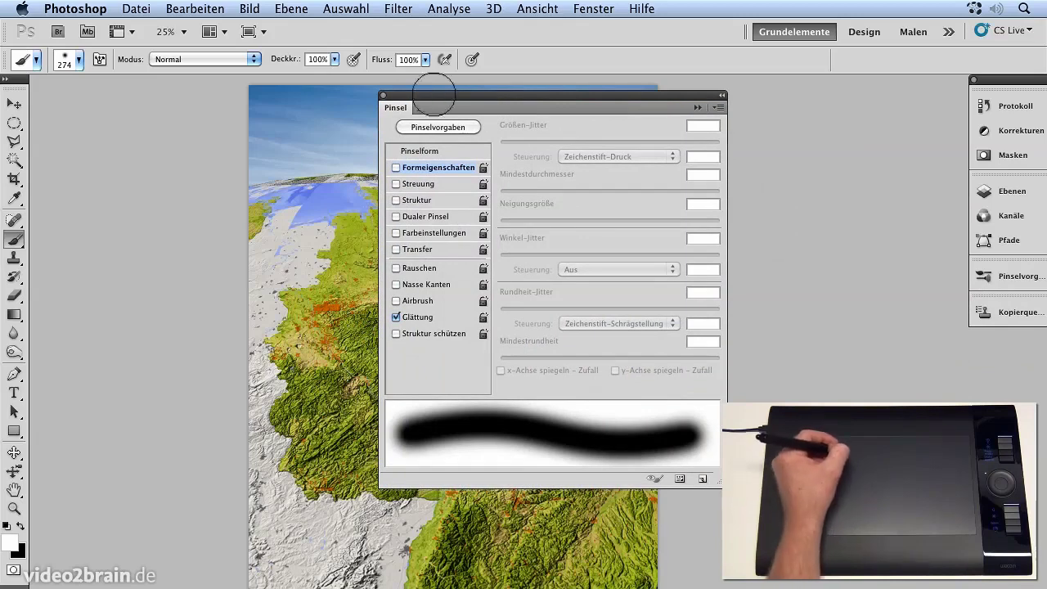
left_click_drag(285, 240, 105, 241)
left_click_drag(439, 101, 511, 94)
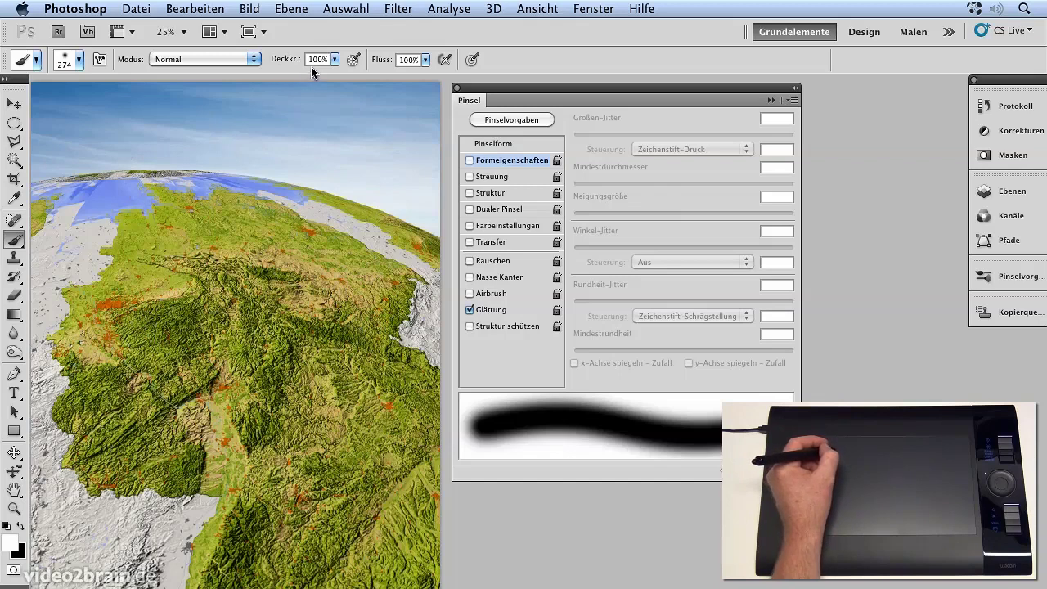
key("1")
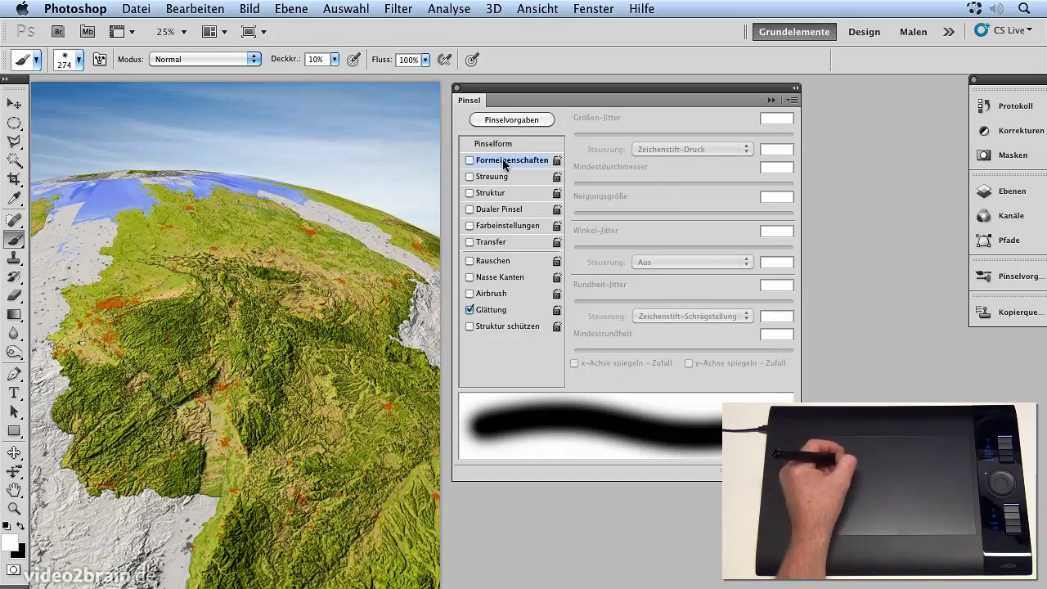
Enable Formeigenschaften for the brush with size controlled by Zeichenstift-Druck and a minimum diameter of 30%
left_click(469, 160)
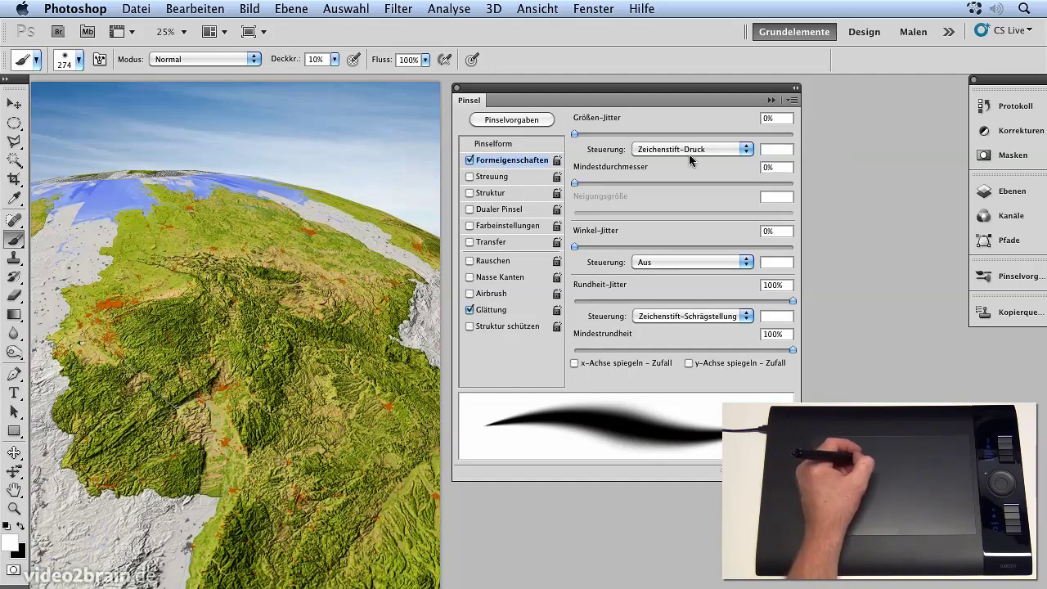
left_click(746, 149)
left_click(728, 160)
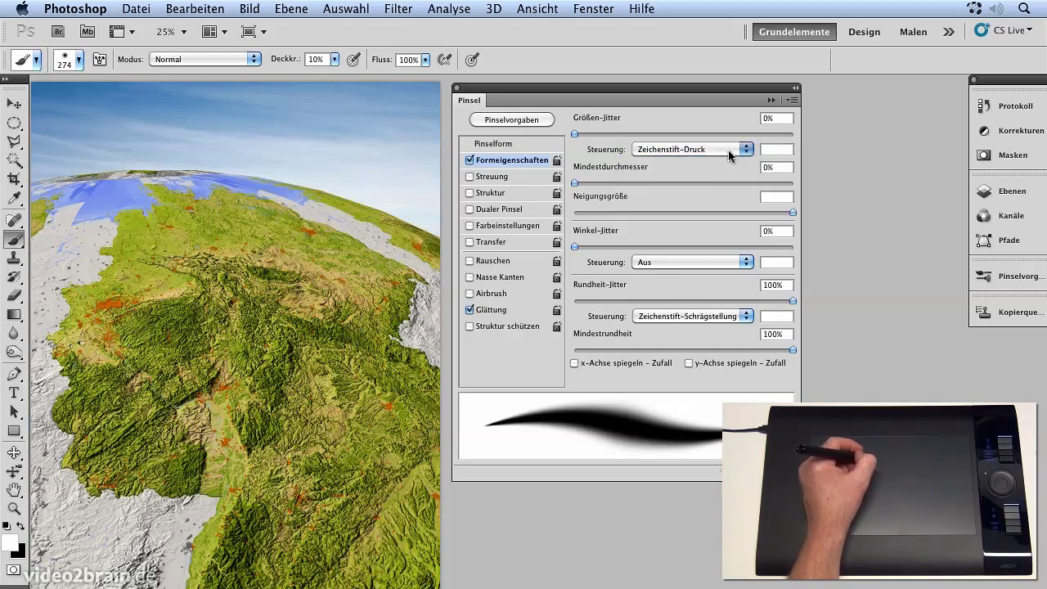
left_click(725, 150)
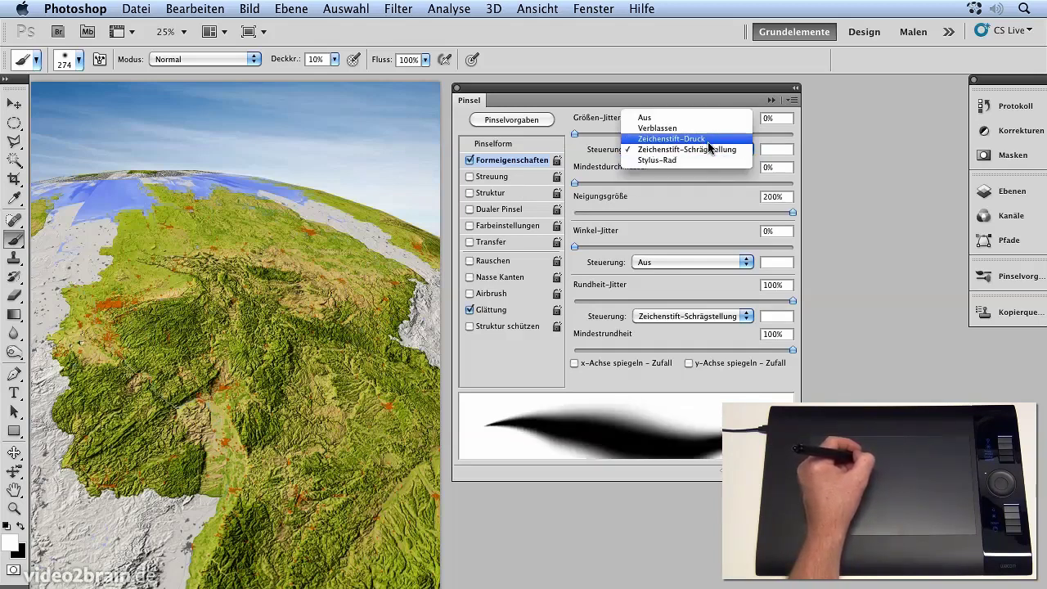
left_click(708, 140)
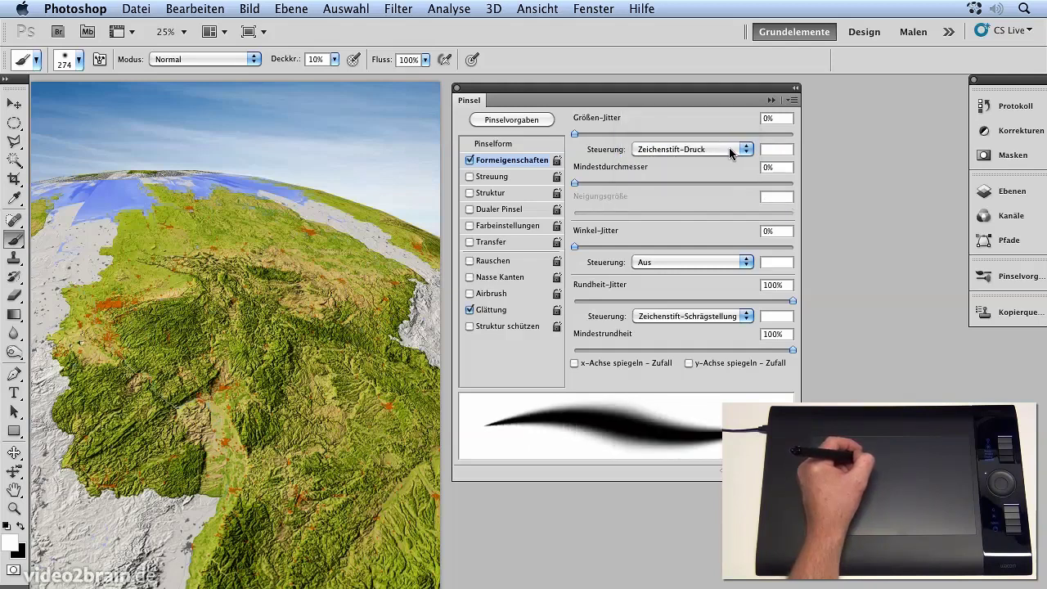
left_click_drag(577, 186, 637, 193)
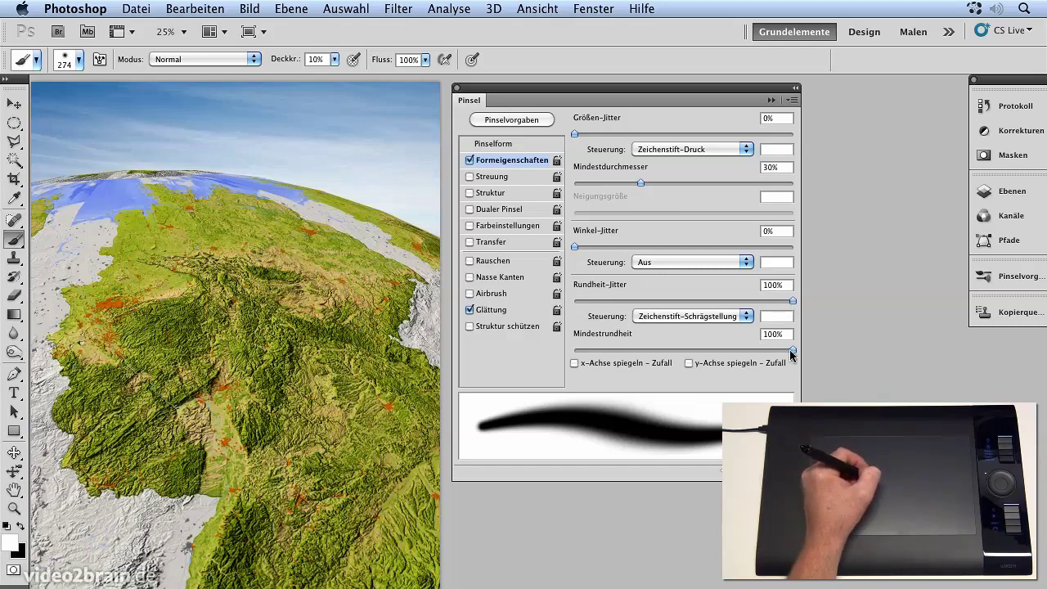
Set the brush's minimum roundness to 30%, angle jitter to 8% and size jitter to 27%, and dock its settings again
mouse_move(790, 349)
left_mouse_down()
mouse_move(579, 352)
mouse_move(634, 360)
left_mouse_up()
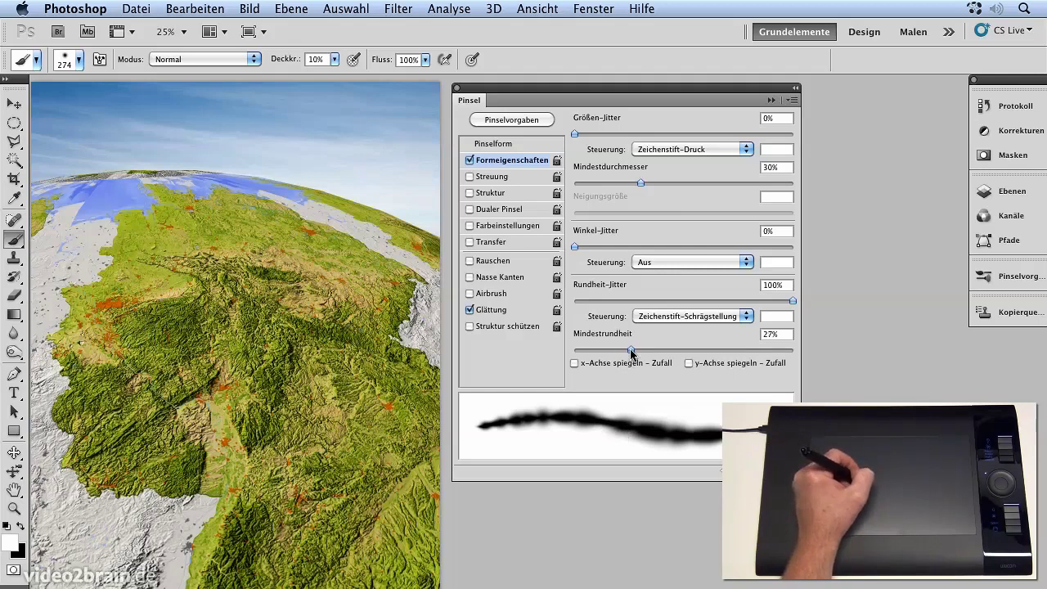
mouse_move(632, 352)
left_mouse_down()
mouse_move(549, 350)
mouse_move(640, 353)
left_mouse_up()
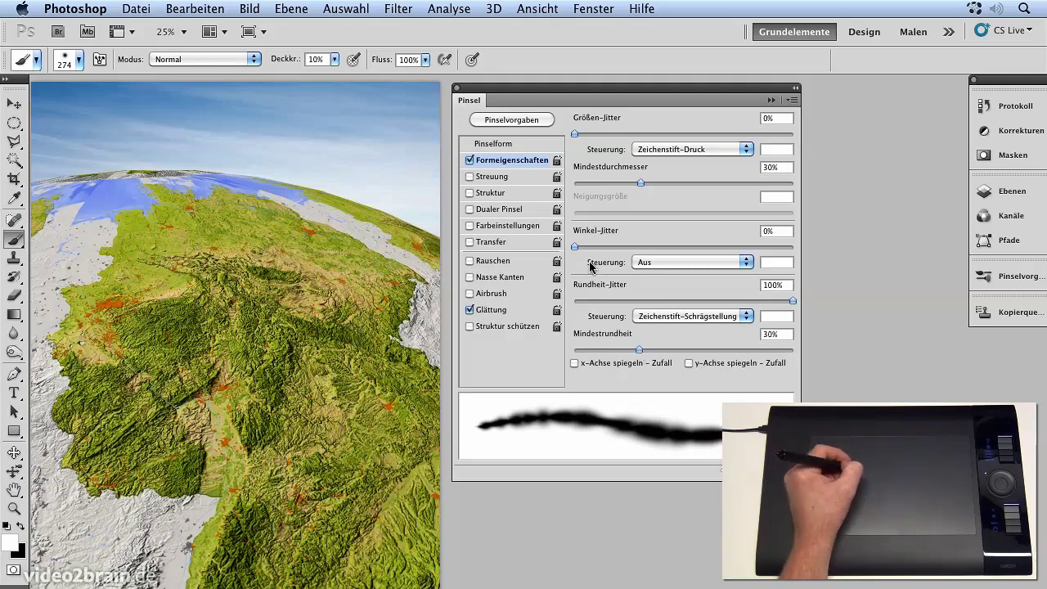
mouse_move(576, 250)
left_mouse_down()
mouse_move(615, 260)
mouse_move(592, 260)
left_mouse_up()
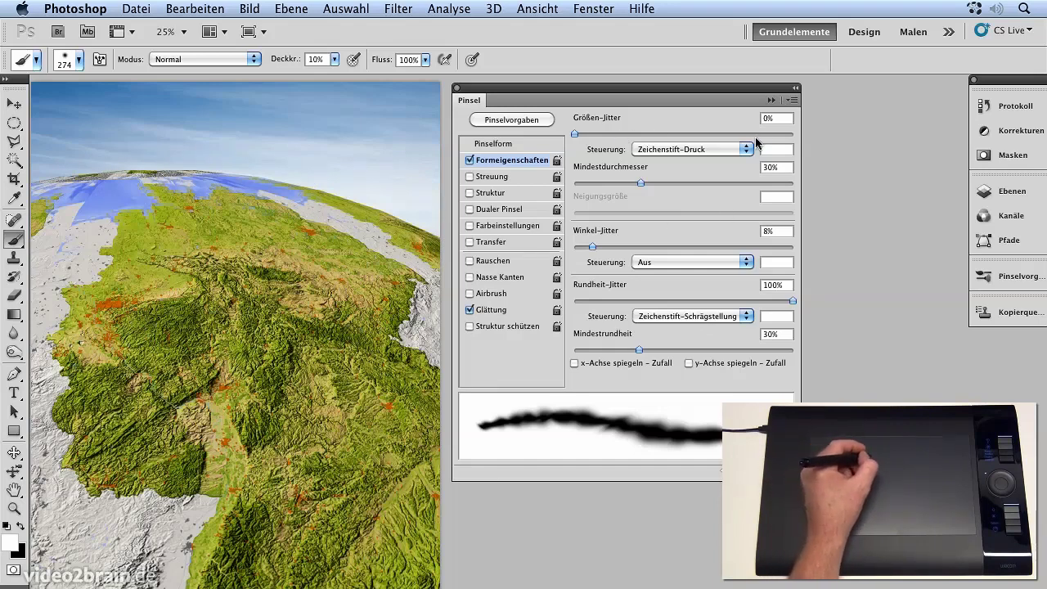
left_click_drag(576, 134, 642, 134)
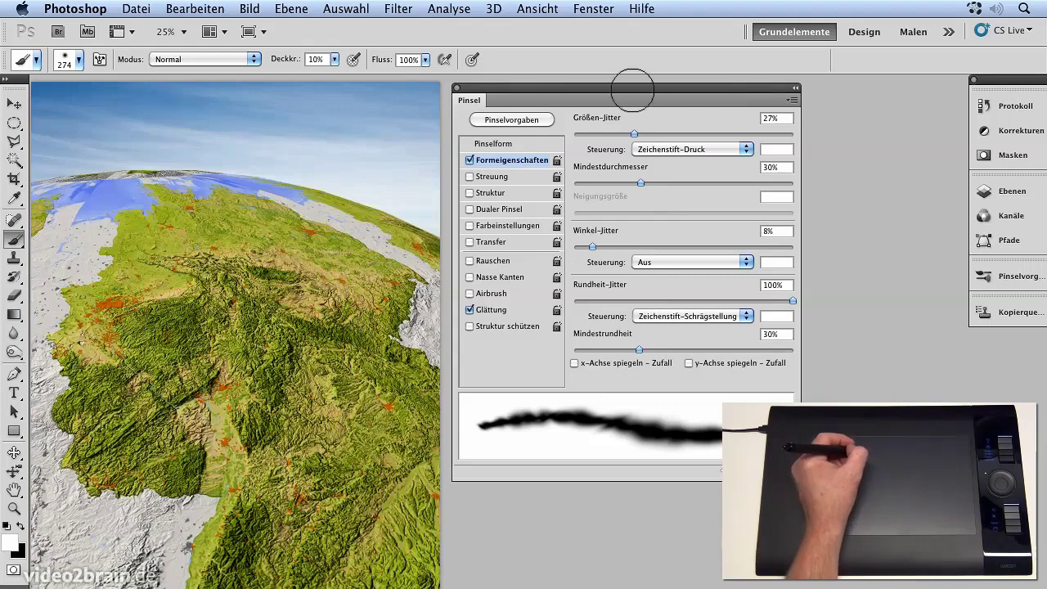
left_click_drag(479, 107, 981, 342)
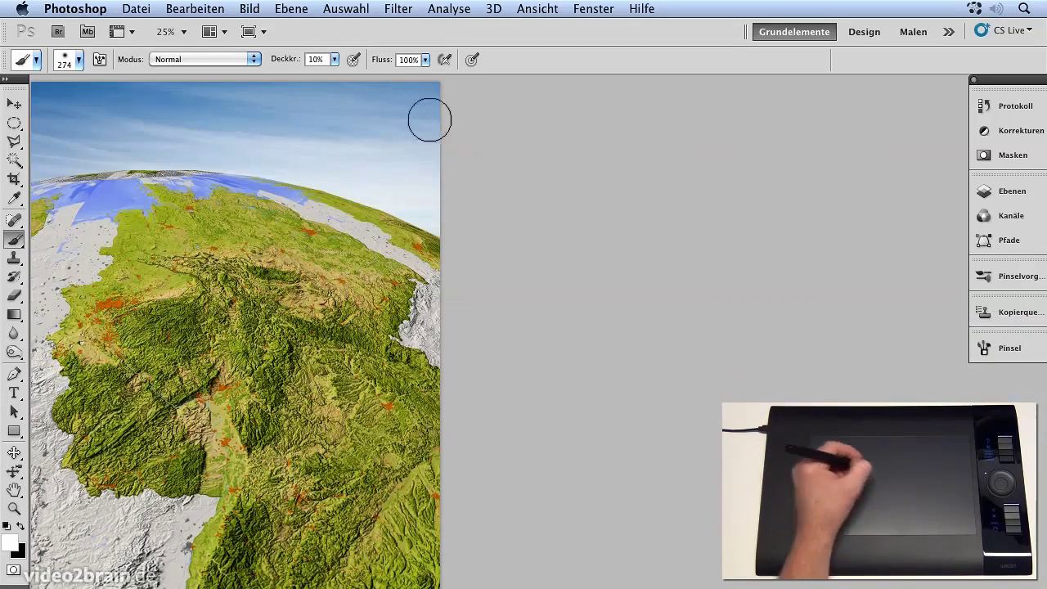
Paint white haze along the horizon curve on the Dunst layer with a brush size of 175
mouse_move(205, 262)
left_mouse_down()
mouse_move(441, 286)
mouse_move(444, 276)
mouse_move(381, 367)
left_mouse_up()
key("super+plus")
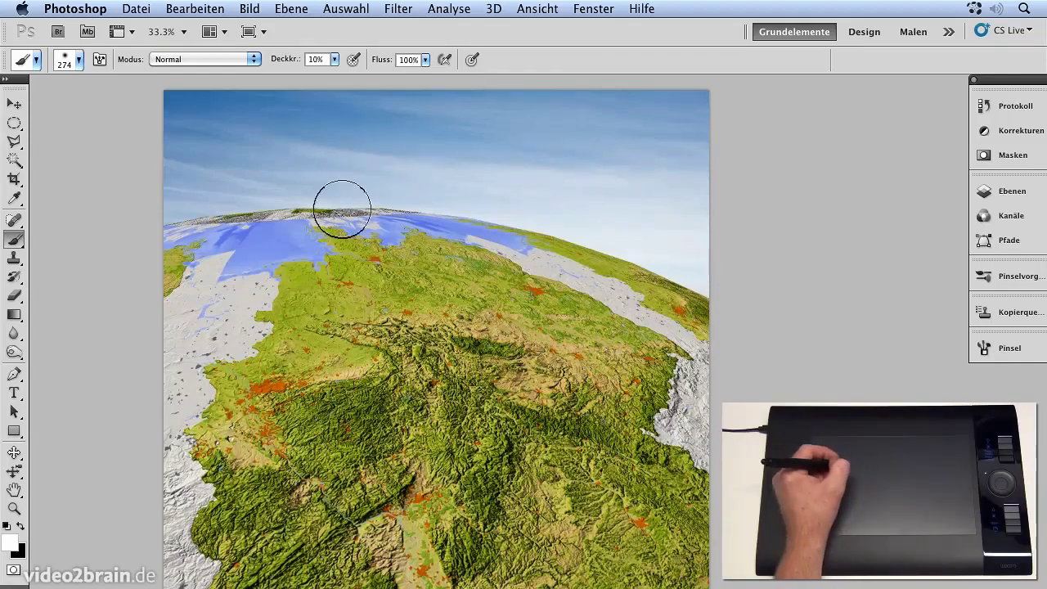
key("bracketleft")
key("bracketleft")
key("bracketleft")
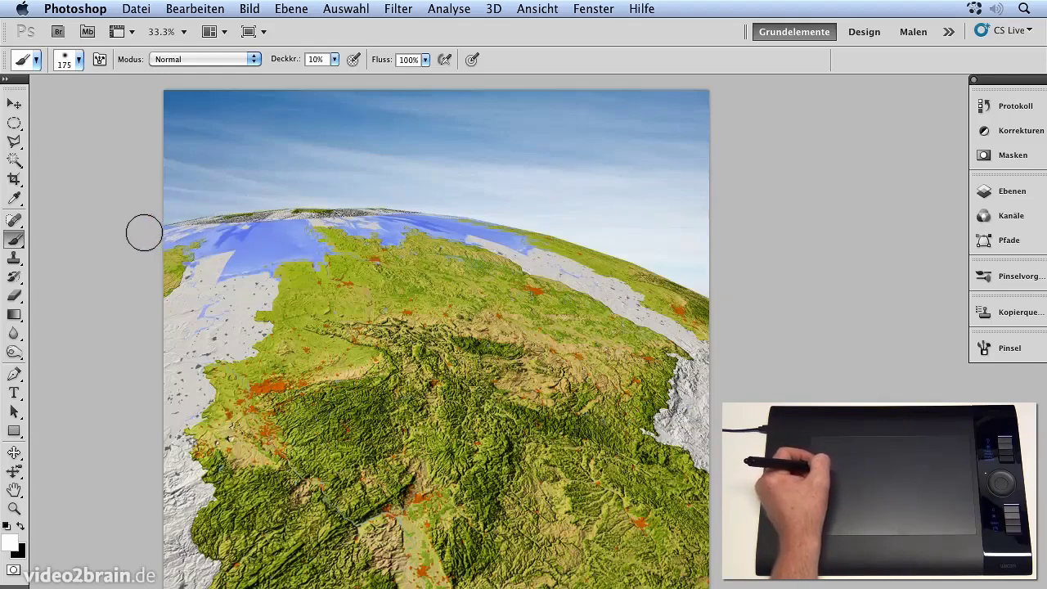
left_click(1005, 194)
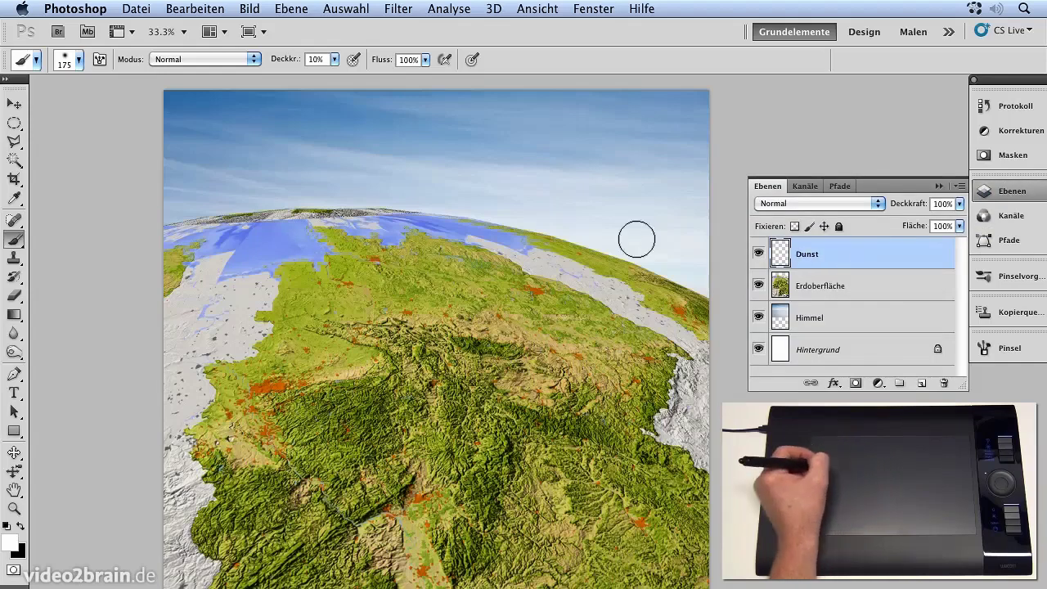
mouse_move(210, 217)
left_mouse_down()
mouse_move(360, 206)
mouse_move(253, 208)
mouse_move(453, 209)
mouse_move(266, 198)
mouse_move(510, 222)
mouse_move(328, 197)
mouse_move(578, 237)
mouse_move(402, 209)
mouse_move(565, 245)
mouse_move(552, 235)
mouse_move(501, 225)
mouse_move(689, 281)
mouse_move(472, 213)
mouse_move(737, 310)
mouse_move(582, 246)
mouse_move(711, 308)
mouse_move(435, 210)
mouse_move(636, 265)
mouse_move(417, 224)
left_mouse_up()
mouse_move(535, 231)
left_mouse_down()
mouse_move(402, 217)
mouse_move(626, 264)
mouse_move(475, 234)
mouse_move(612, 245)
mouse_move(362, 205)
mouse_move(579, 246)
mouse_move(576, 255)
mouse_move(406, 213)
mouse_move(459, 216)
mouse_move(189, 217)
mouse_move(401, 200)
mouse_move(139, 228)
mouse_move(231, 210)
mouse_move(130, 233)
mouse_move(289, 211)
mouse_move(116, 234)
mouse_move(215, 215)
left_mouse_up()
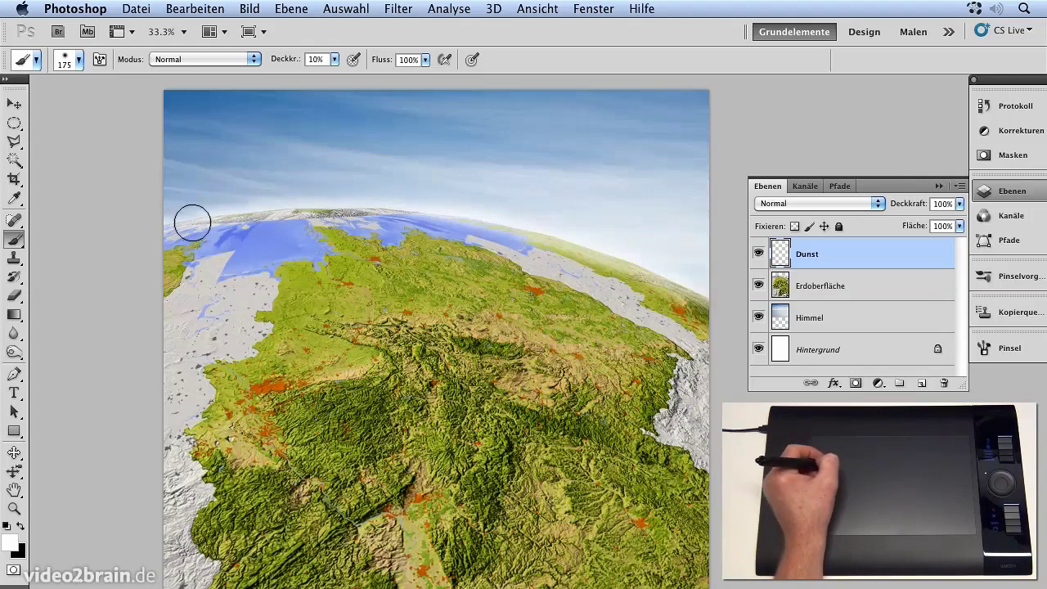
Paint a broad, faint haze over the horizon and the distant landscape with a brush size of 500
key("bracketright")
key("bracketright")
key("bracketright")
key("bracketright")
key("bracketright")
mouse_move(235, 217)
left_mouse_down()
mouse_move(460, 205)
mouse_move(115, 223)
left_mouse_up()
mouse_move(319, 240)
left_mouse_down()
mouse_move(597, 254)
mouse_move(269, 220)
mouse_move(583, 265)
mouse_move(332, 213)
mouse_move(696, 287)
mouse_move(512, 234)
mouse_move(522, 285)
mouse_move(214, 252)
mouse_move(119, 272)
mouse_move(142, 274)
mouse_move(157, 260)
mouse_move(143, 285)
mouse_move(419, 272)
mouse_move(237, 274)
mouse_move(630, 331)
mouse_move(319, 295)
mouse_move(772, 422)
mouse_move(719, 383)
mouse_move(729, 373)
mouse_move(384, 272)
mouse_move(806, 403)
left_mouse_up()
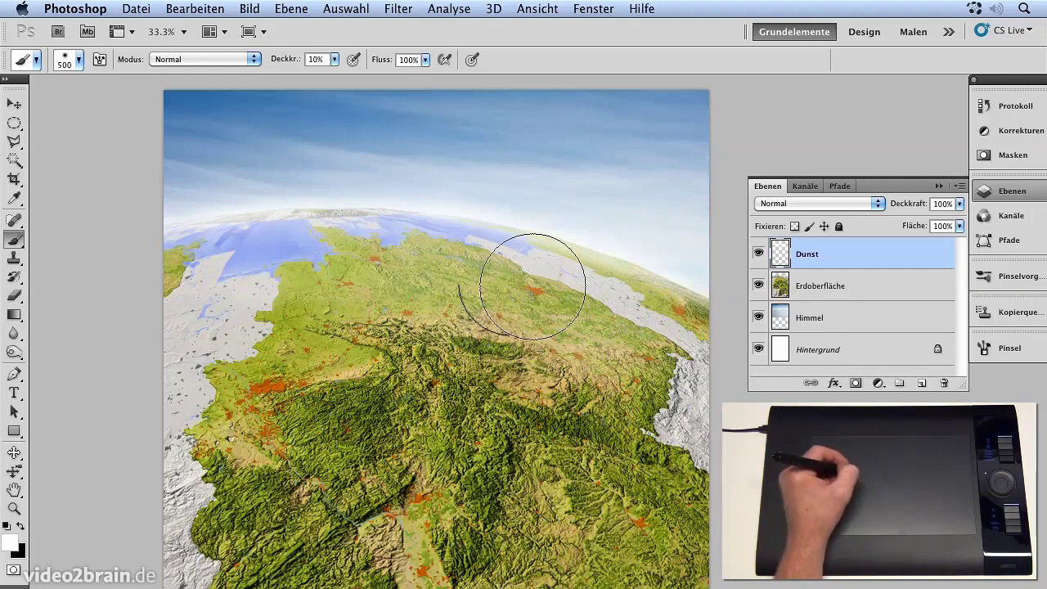
mouse_move(472, 420)
left_mouse_down()
mouse_move(485, 338)
mouse_move(513, 428)
left_mouse_up()
Intensify the white haze directly on the horizon edge with brush sizes of 175 and 90
key("bracketleft")
key("bracketleft")
key("bracketleft")
key("bracketleft")
key("bracketleft")
mouse_move(603, 292)
left_mouse_down()
mouse_move(705, 299)
mouse_move(656, 271)
left_mouse_up()
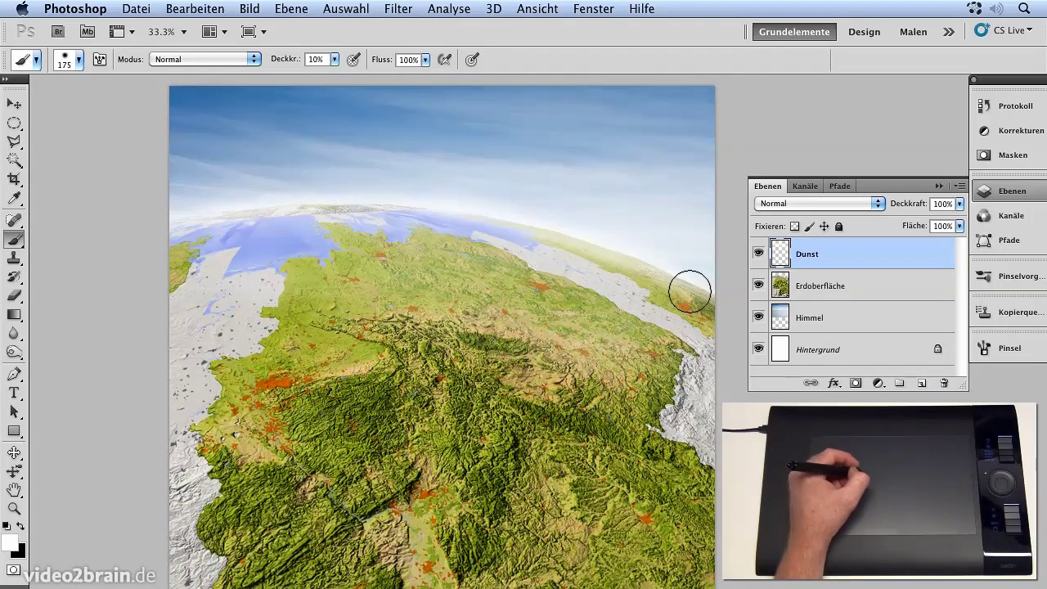
key("bracketleft")
key("bracketleft")
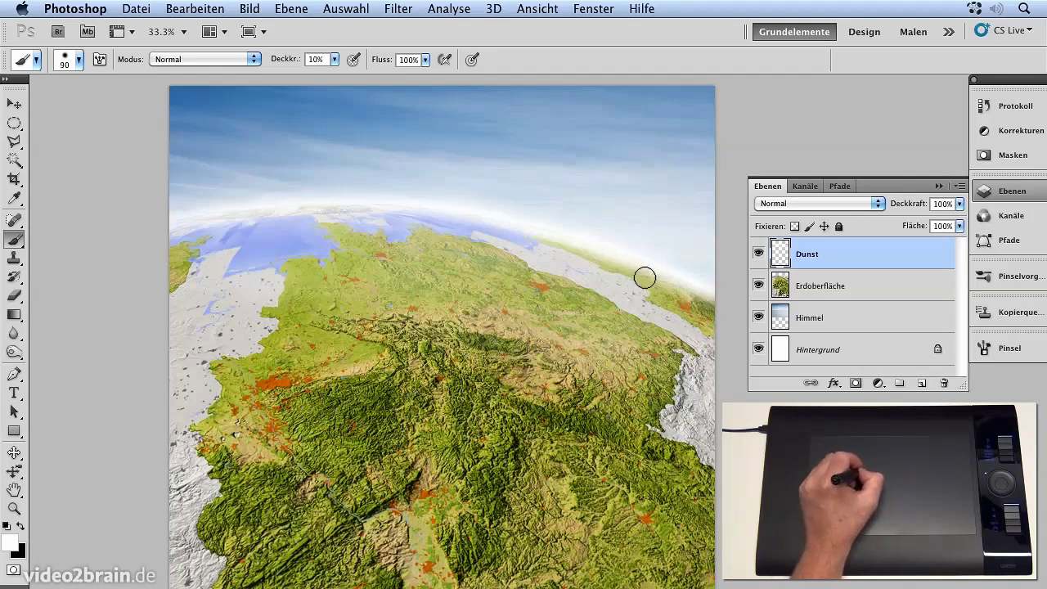
Soften the haze's transition from the horizon into the landscape with a brush size of 400
key("bracketright")
key("bracketright")
key("bracketright")
key("bracketright")
key("bracketright")
key("bracketright")
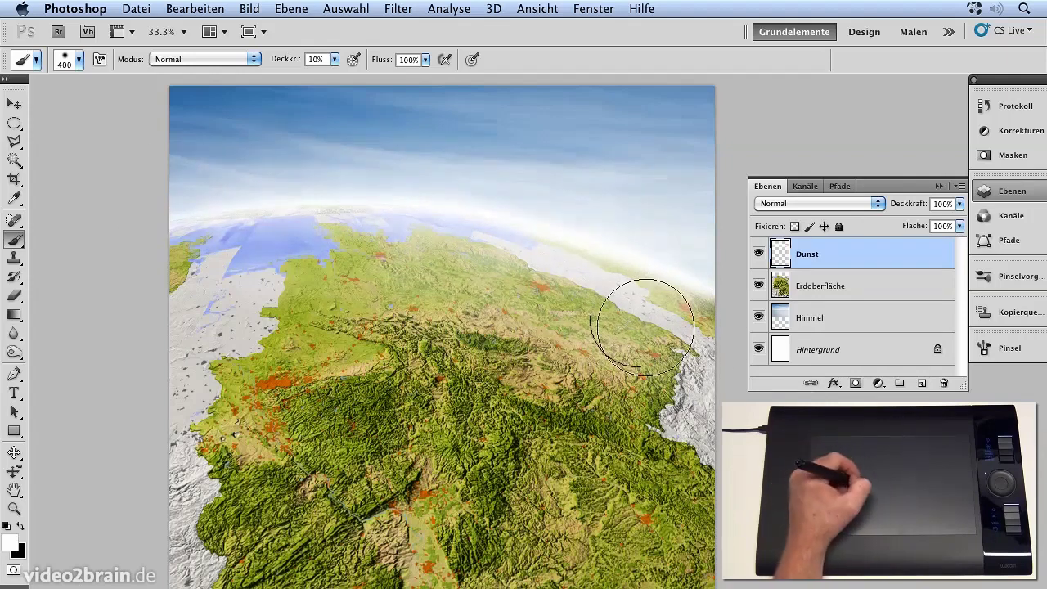
Spread a very soft haze farther over the distant terrain with a brush size of 900
key("bracketright")
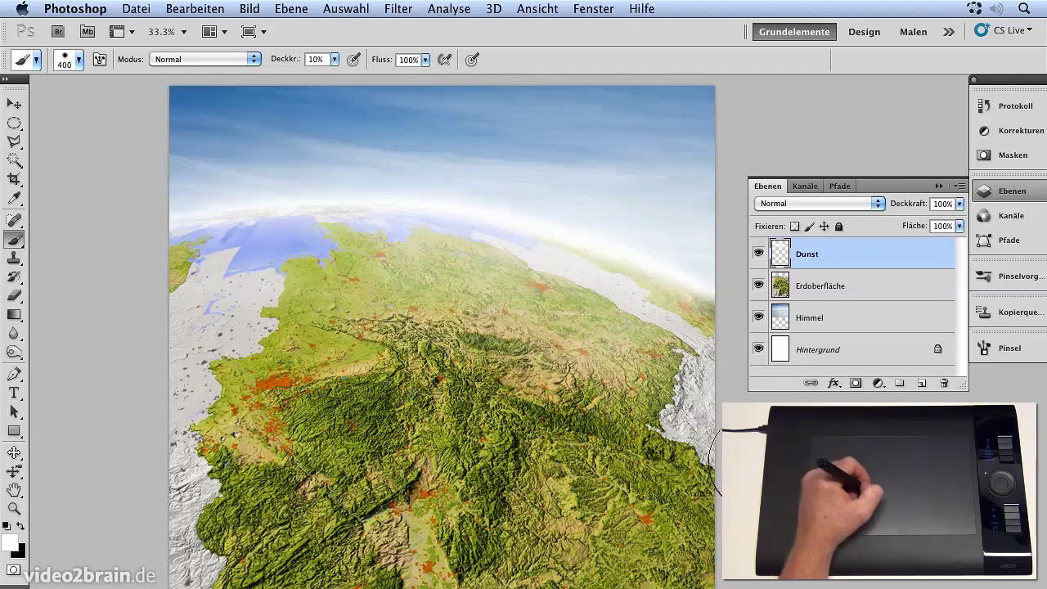
key("bracketright")
key("bracketright")
key("bracketright")
key("bracketright")
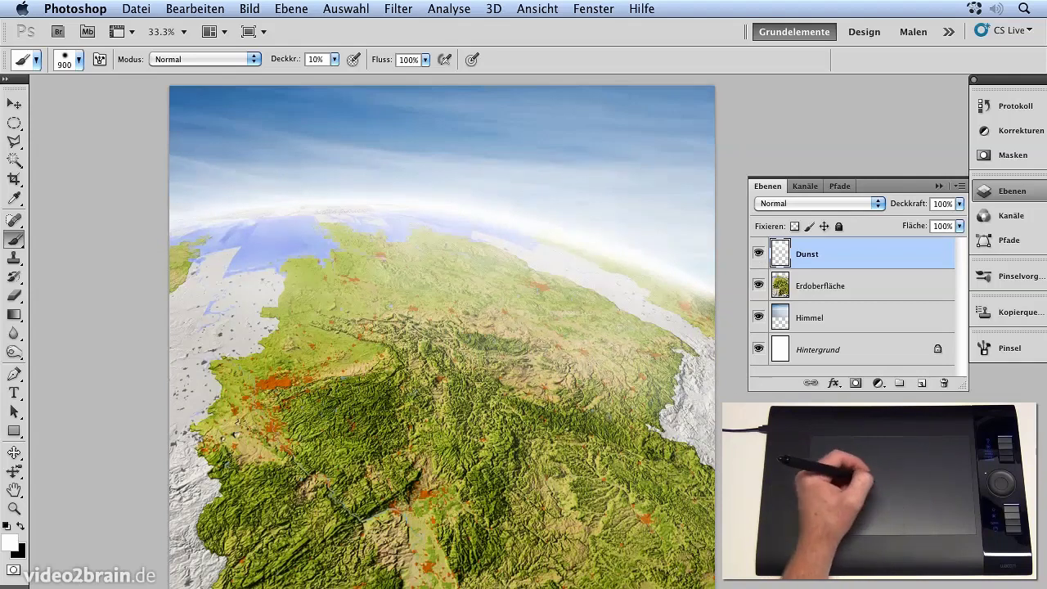
Hide and show the Dunst layer to compare the whole image with and without the haze
key("super+minus")
key("super+minus")
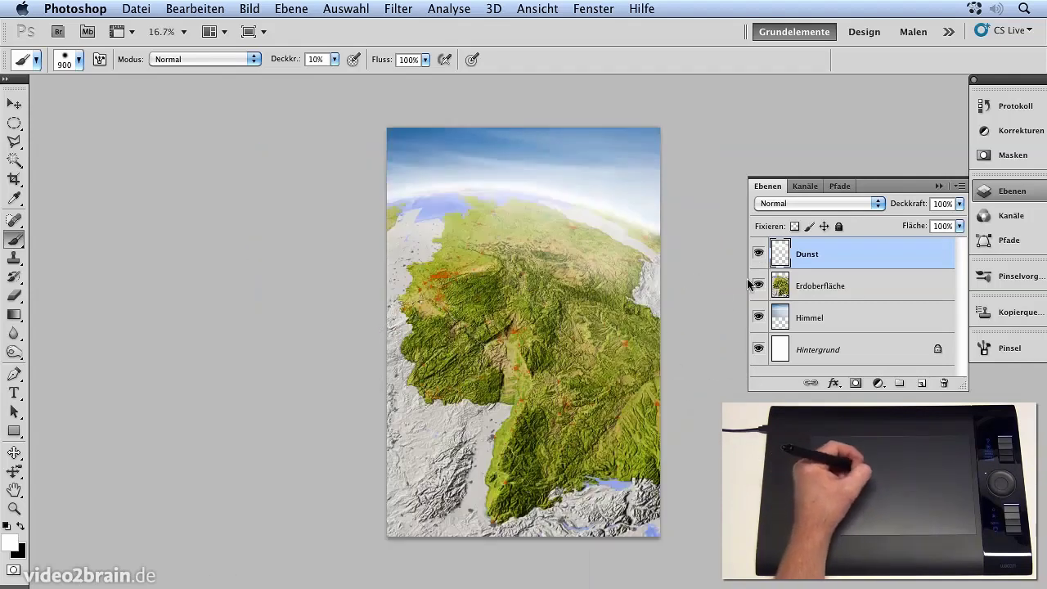
left_click(758, 254)
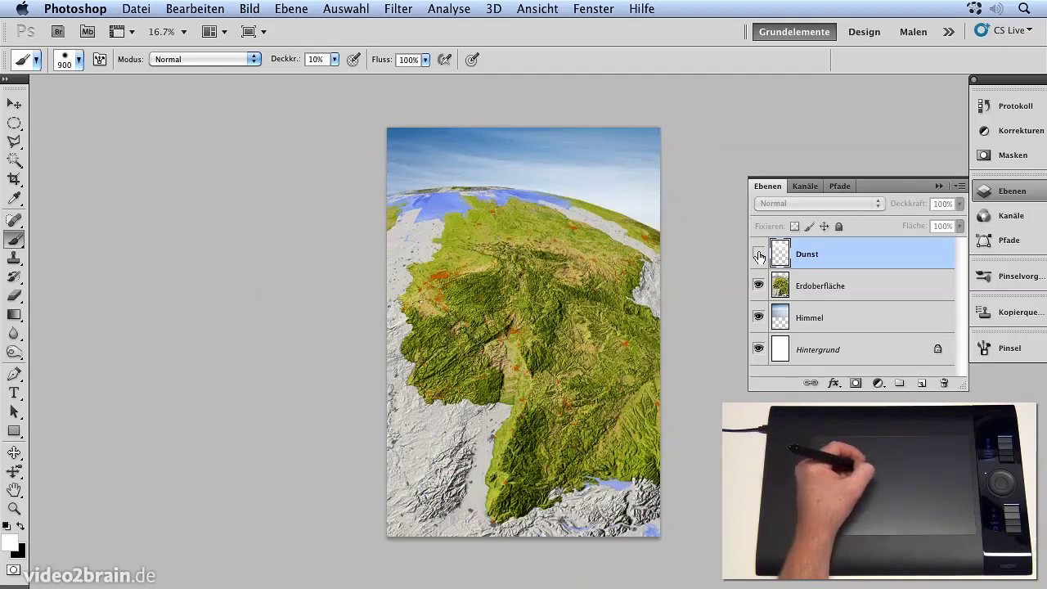
left_click(758, 255)
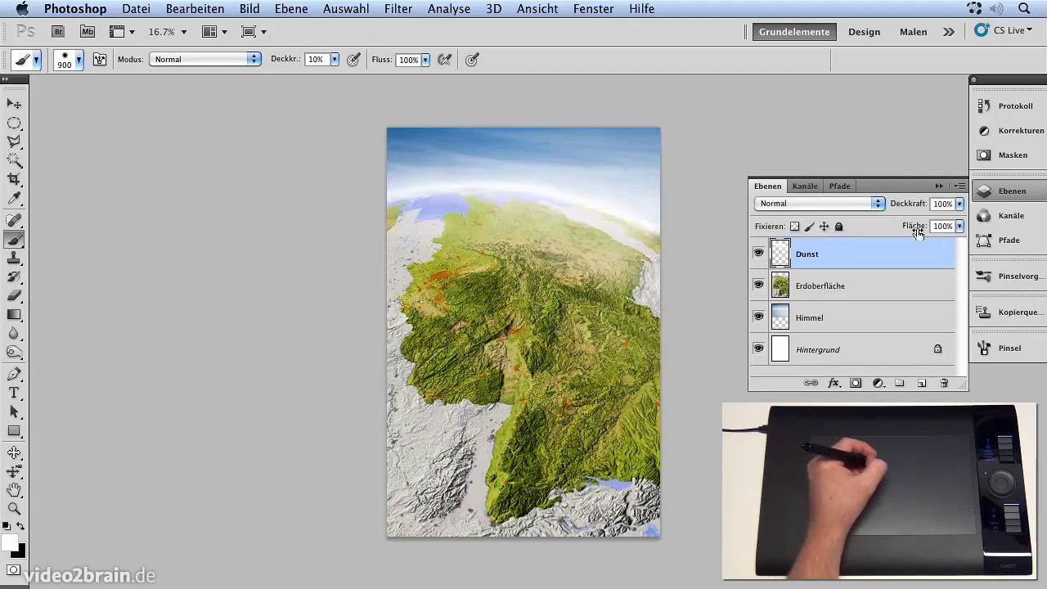